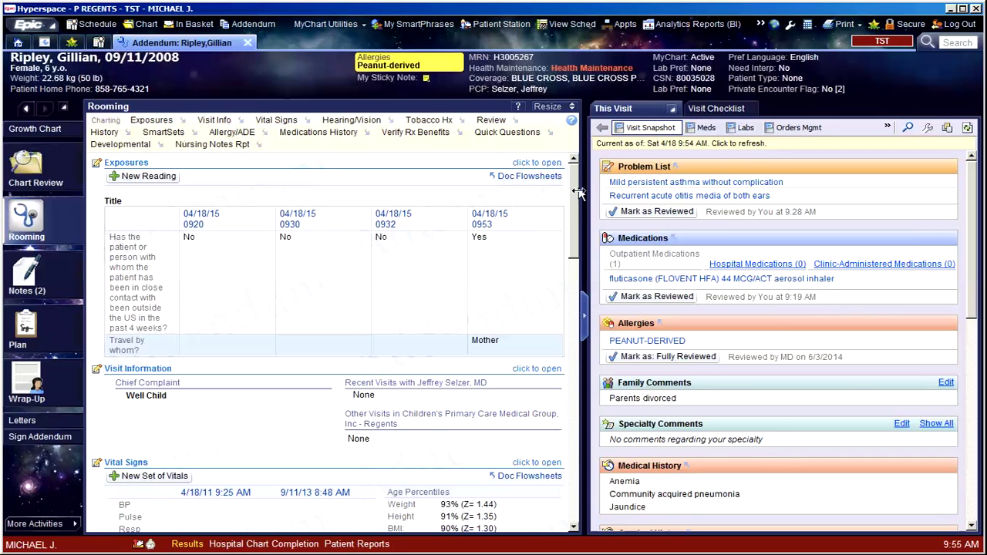
Step: Review the exposures, visit information and vital signs in Rooming, and open the problem list from the Review section
left_click_drag(576, 188, 578, 230)
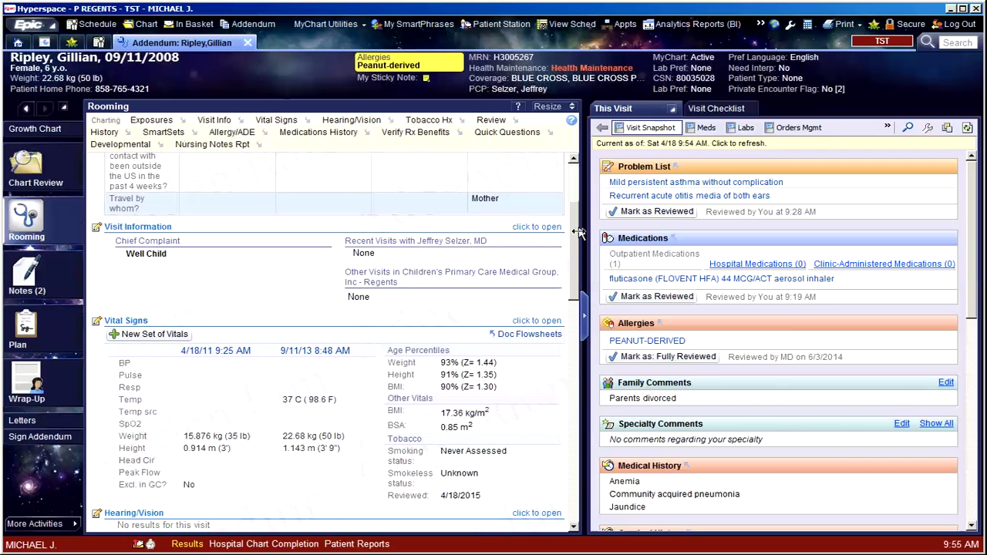
scroll(579, 231, "down", 1)
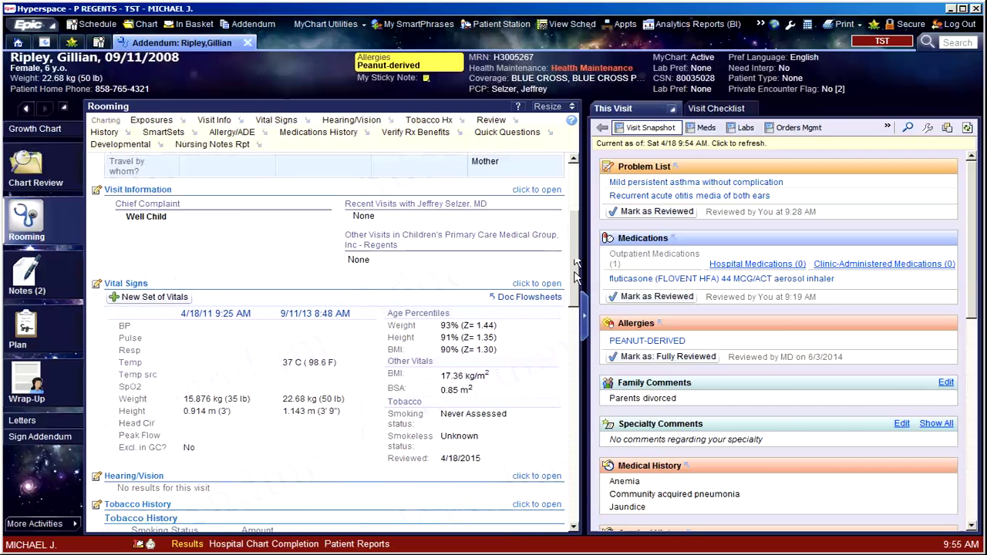
scroll(574, 293, "down", 3)
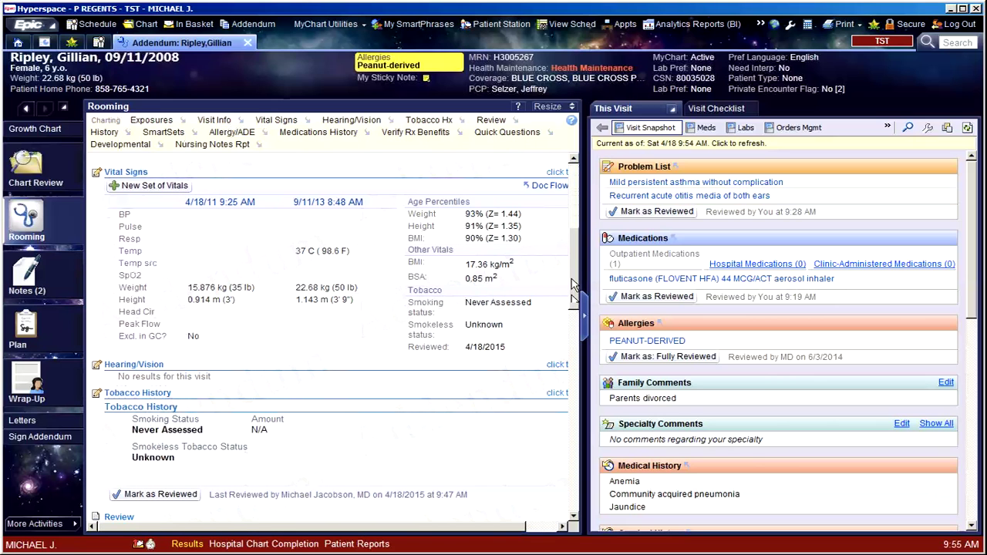
left_click_drag(573, 285, 579, 324)
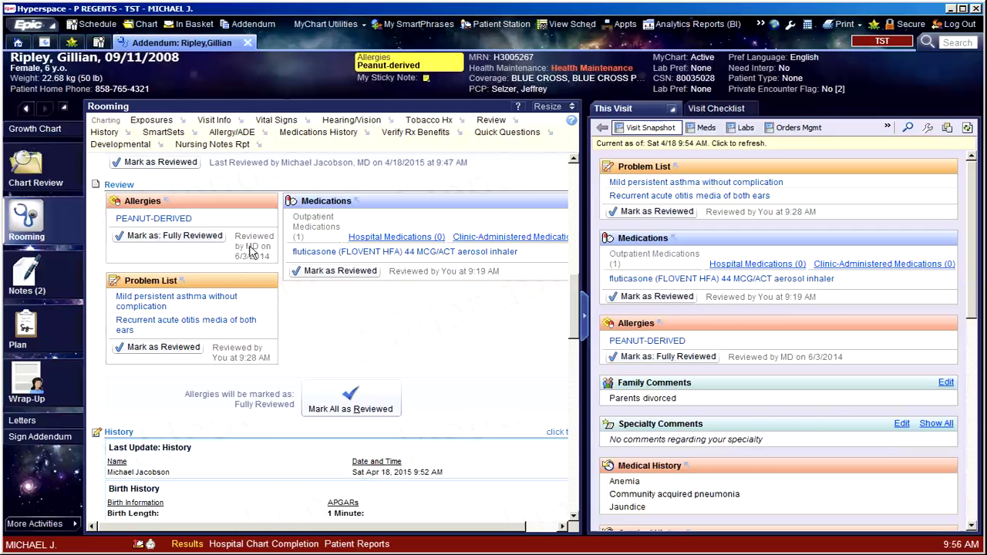
left_click(154, 280)
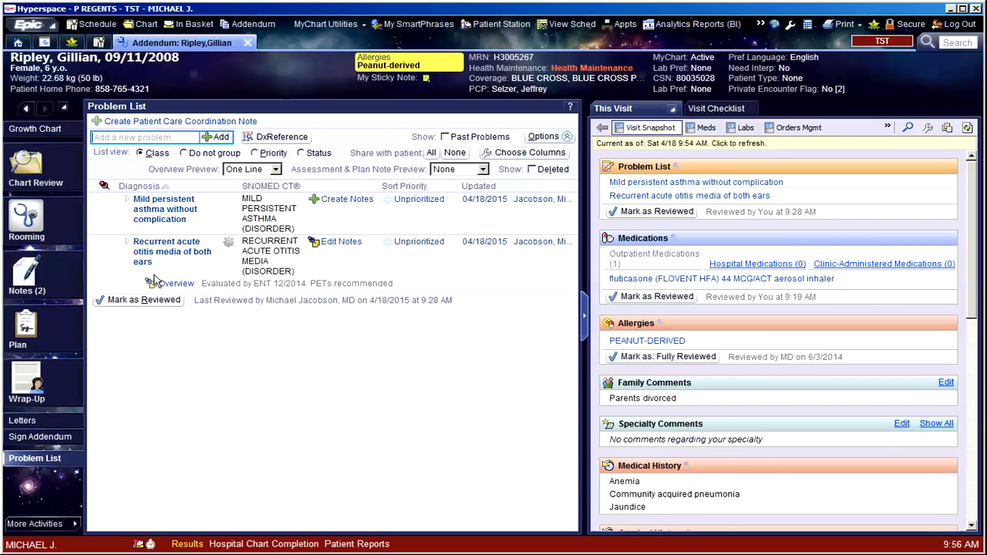
Step: Reorder the fluticasone (FLOVENT HFA) 44 MCG/ACT inhaler from the mild persistent asthma problem's relevant medications, and check the unsigned order
left_click(128, 204)
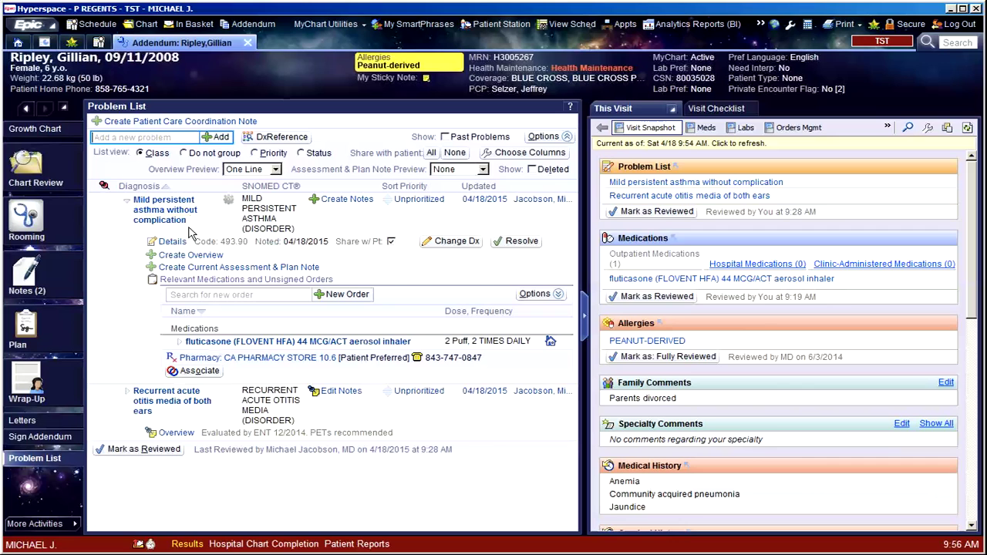
left_click(178, 345)
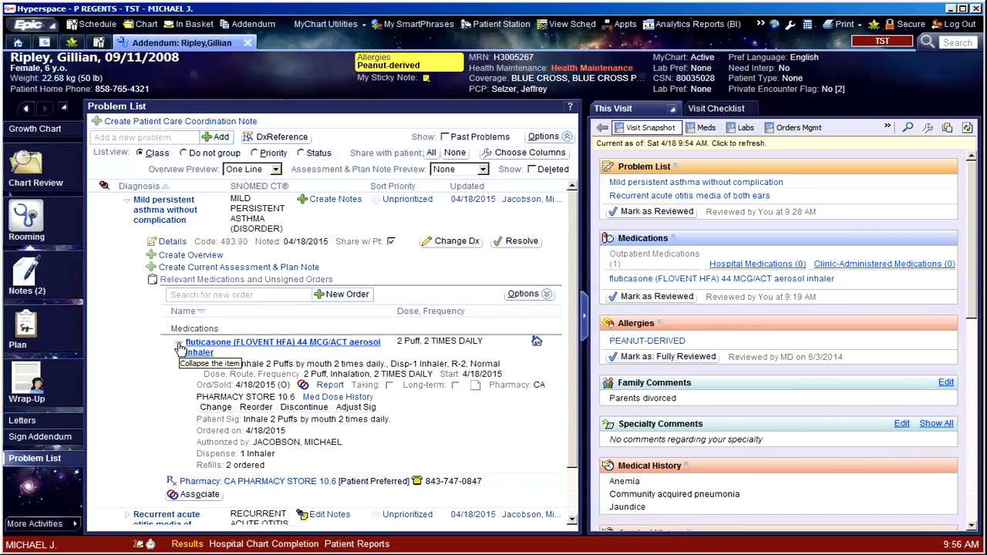
left_click(257, 408)
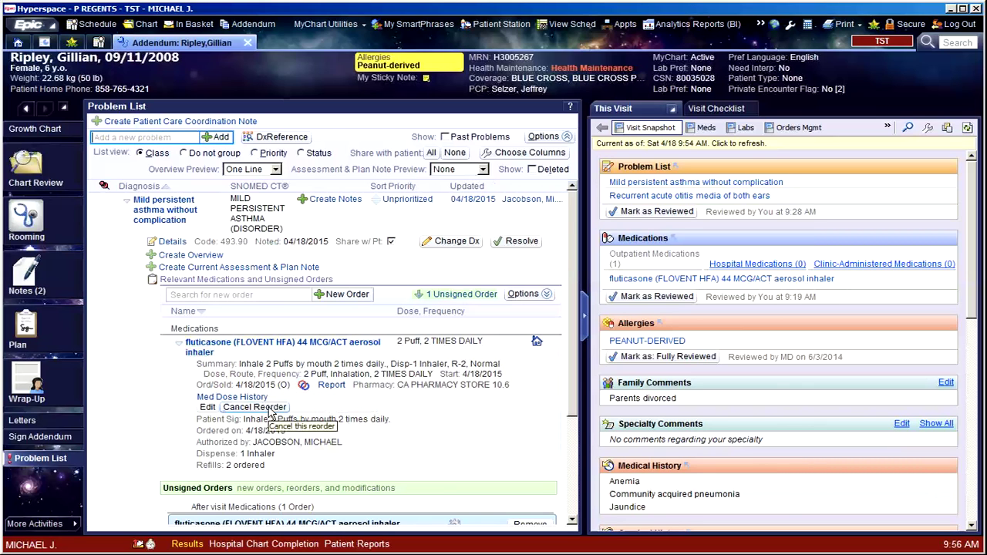
scroll(498, 443, "down", 3)
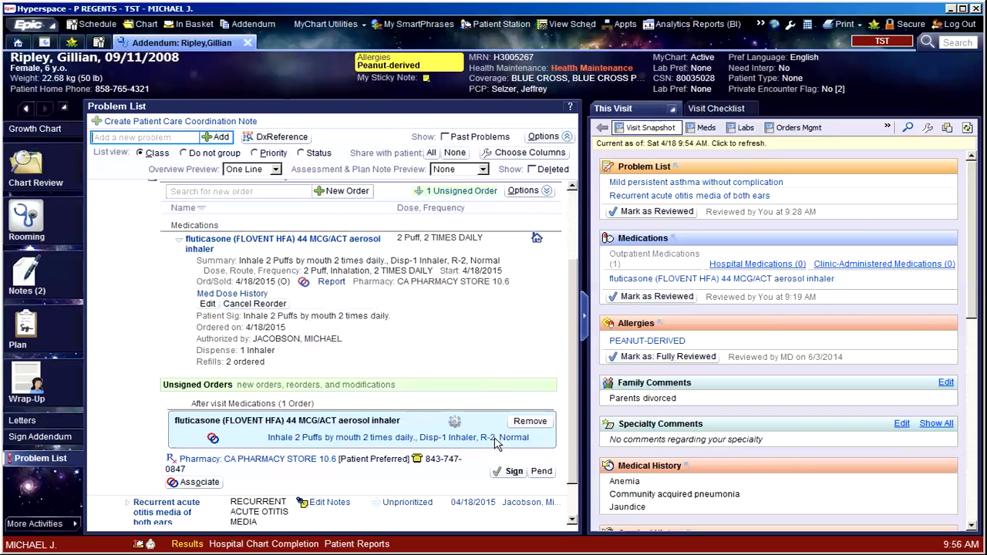
scroll(399, 379, "up", 3)
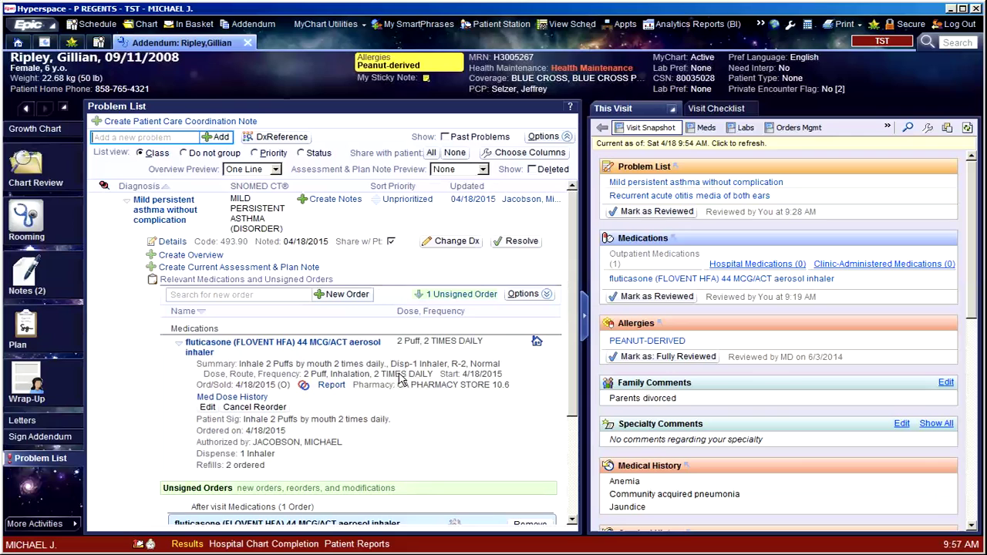
left_click(123, 204)
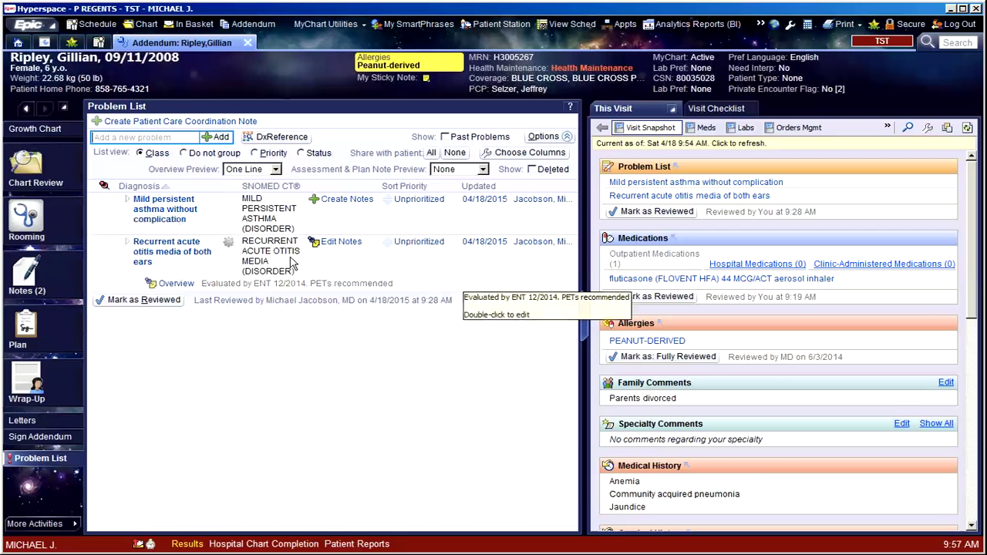
Step: Add a current assessment and plan note to recurrent acute otitis media: ".td" for the date, followed by "no episdoes in the last 12 months"
left_click(123, 246)
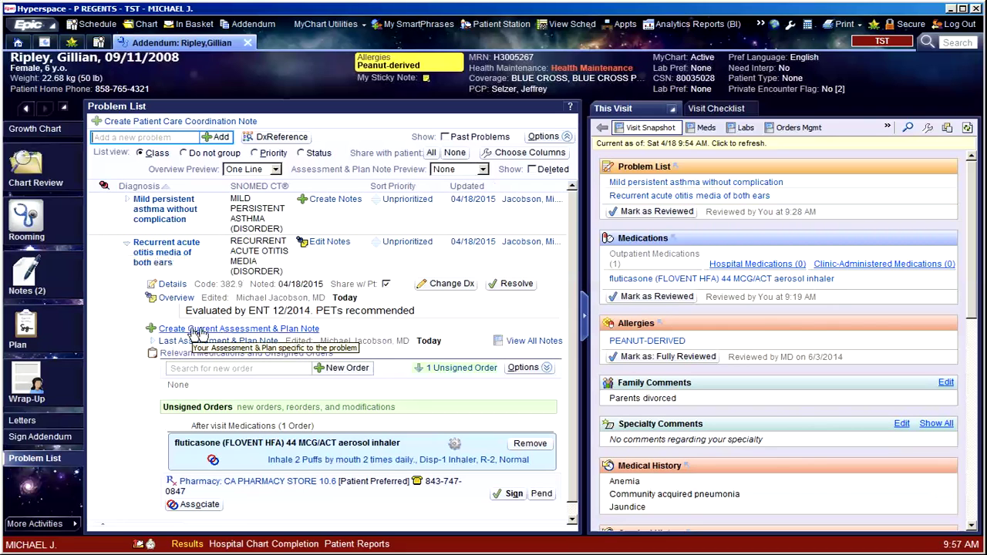
left_click(265, 330)
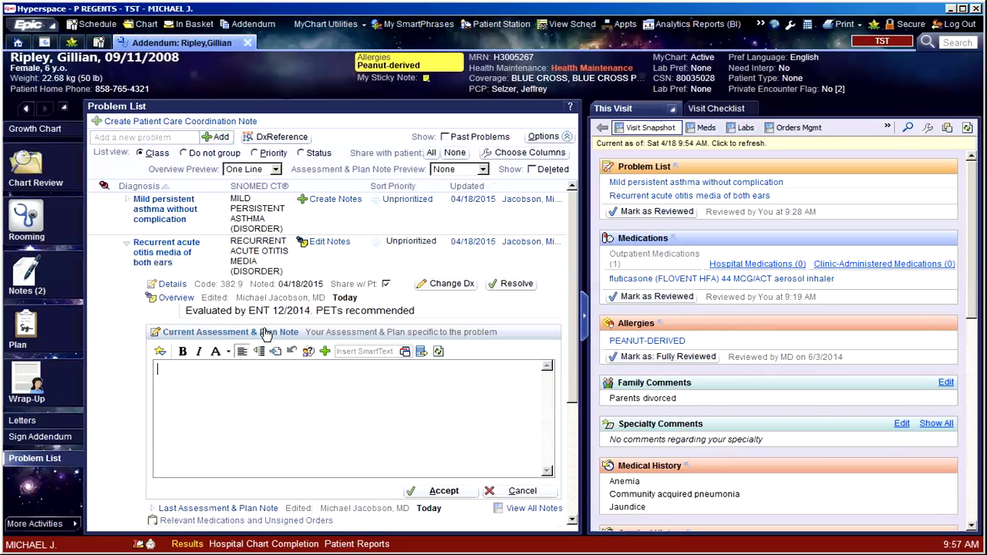
type(".td")
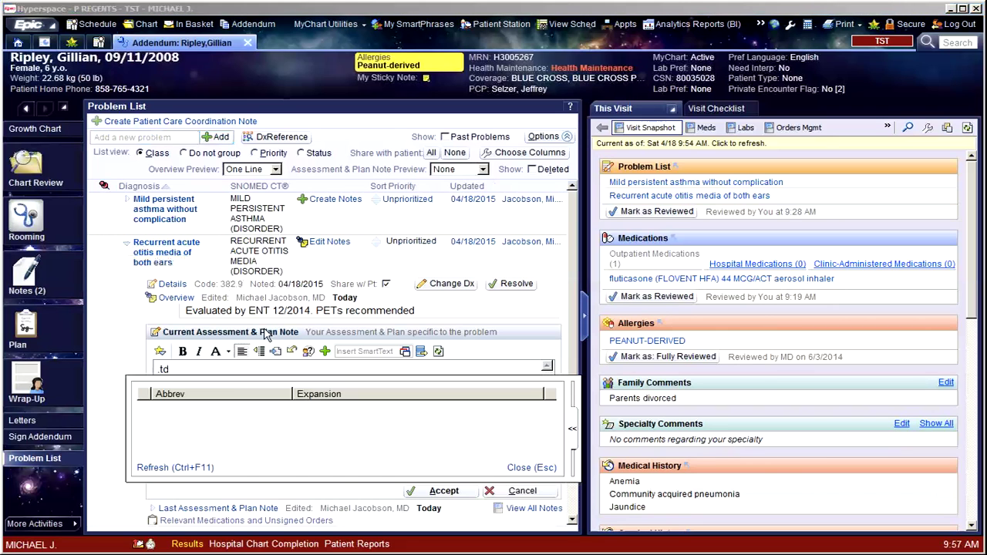
key("Return")
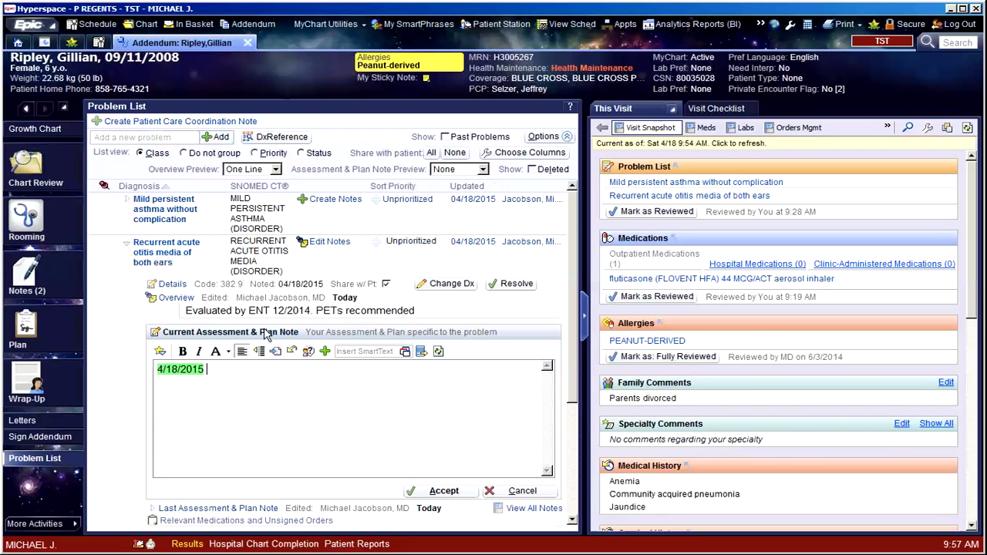
type("no episdoes in the ")
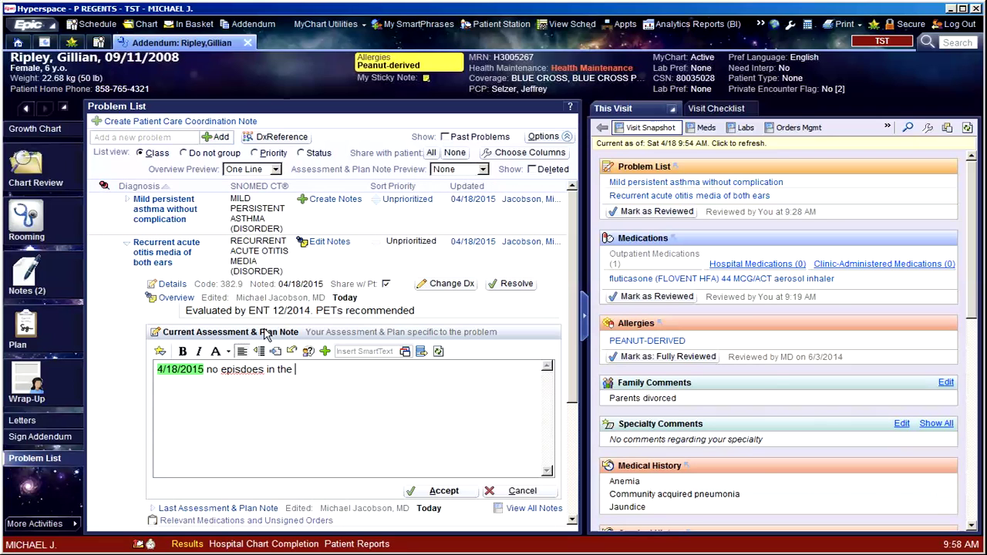
type("last 12 months")
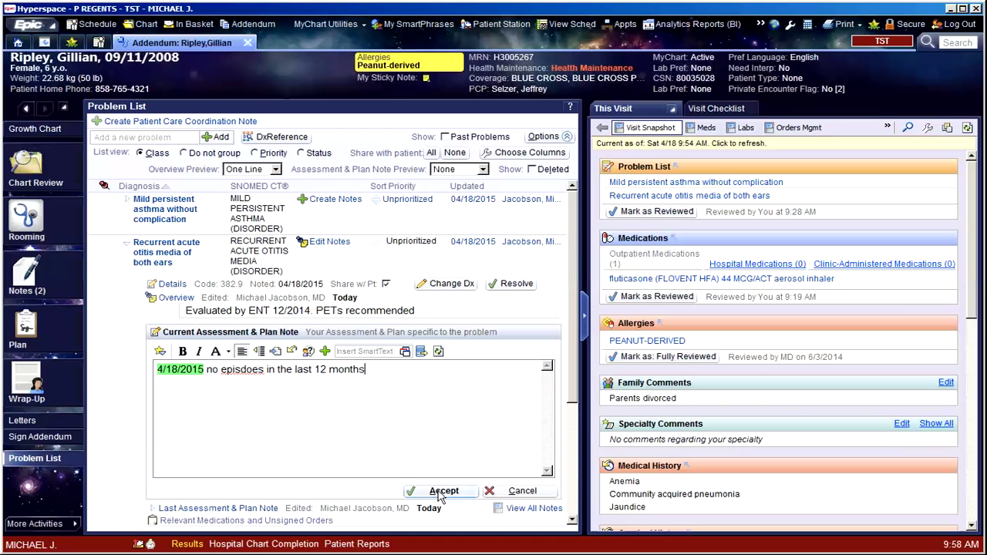
left_click(442, 491)
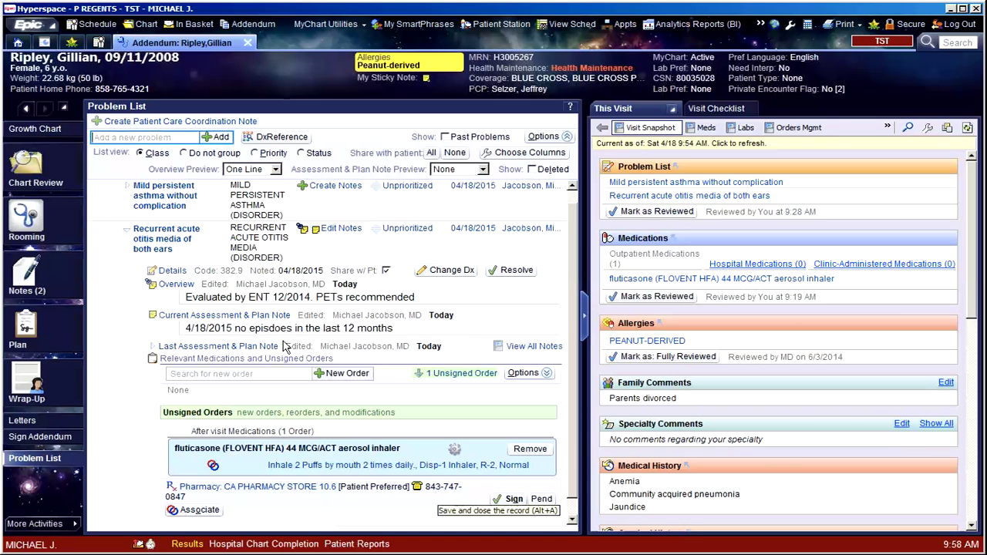
Step: Add a current assessment and plan note to mild persistent asthma: ".td" date, "albuterol < 2 x per week. No recent ED visits for exacerbation"
left_click(177, 202)
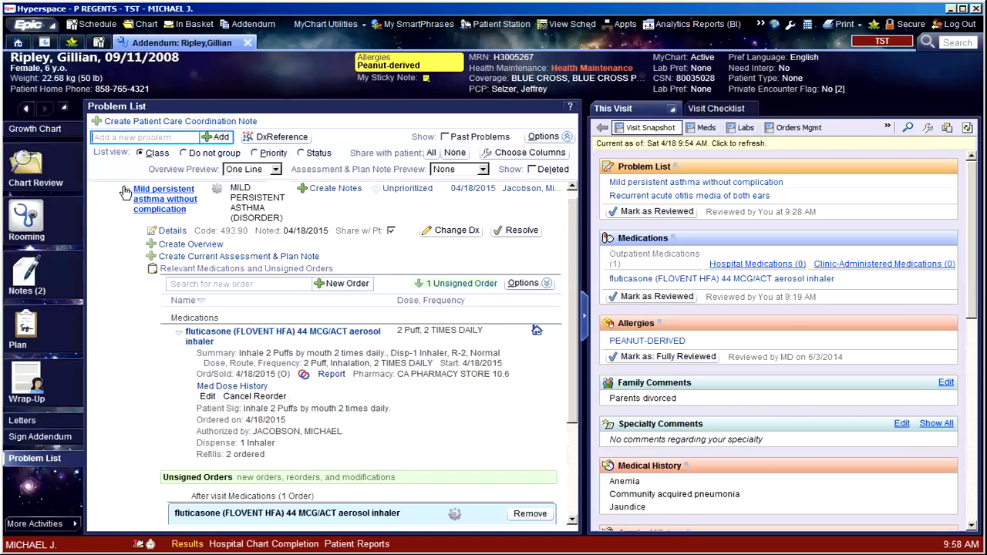
left_click(218, 258)
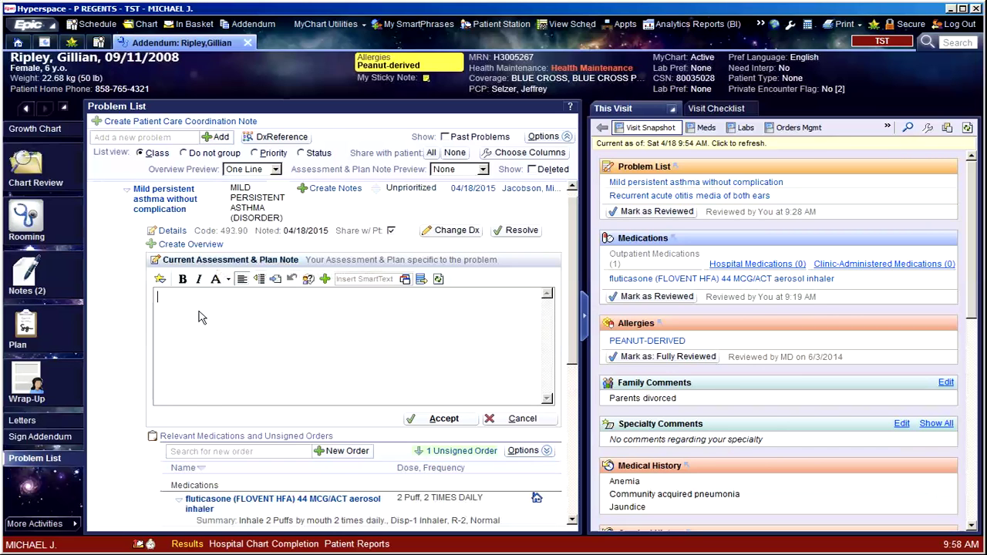
type(".td")
key("Return")
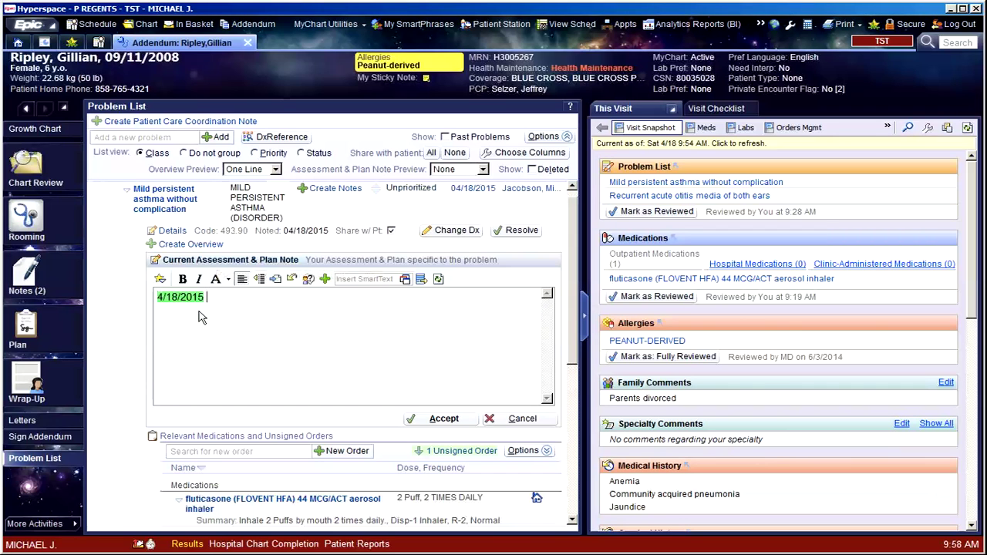
type("albuterol < 2 x per week.")
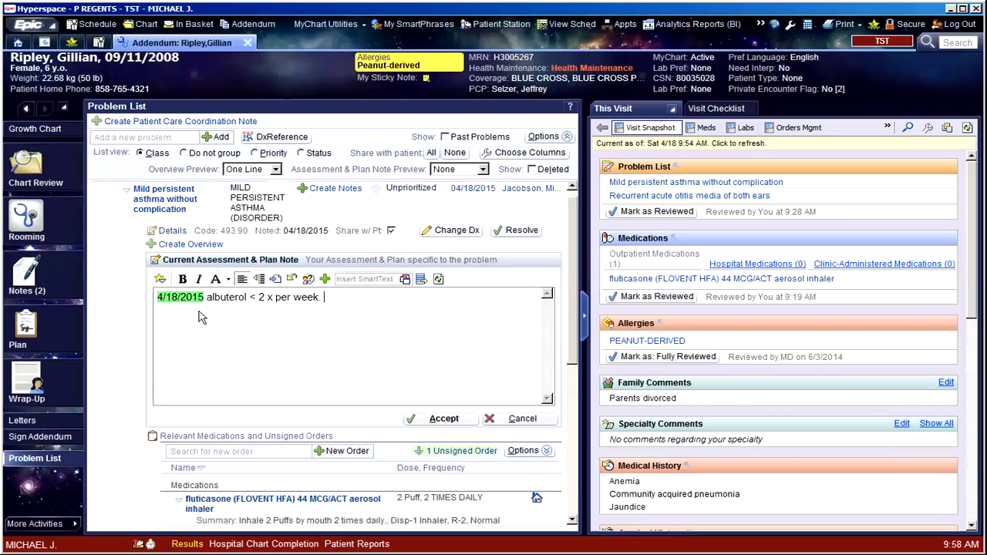
type(" No recent E")
type("D visits")
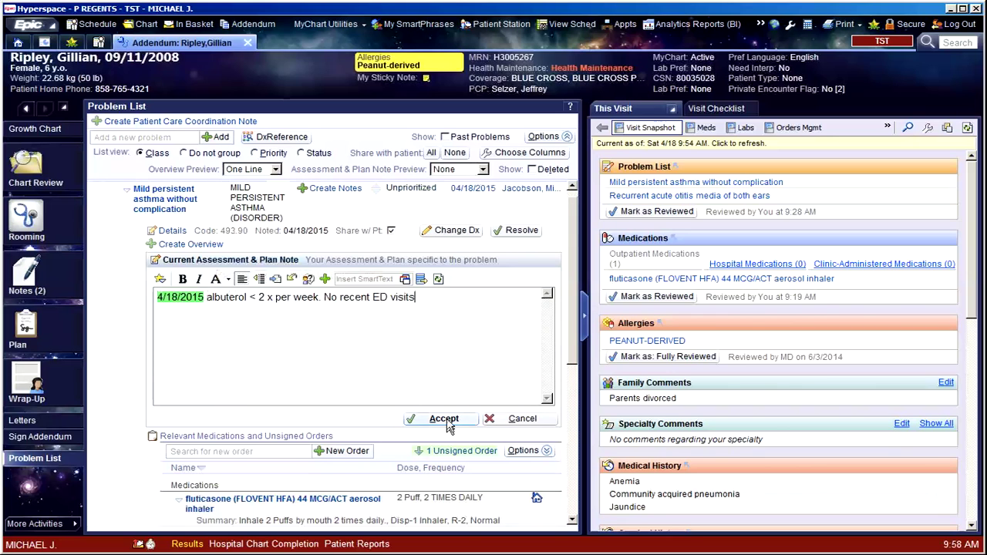
type(" for exacerbation")
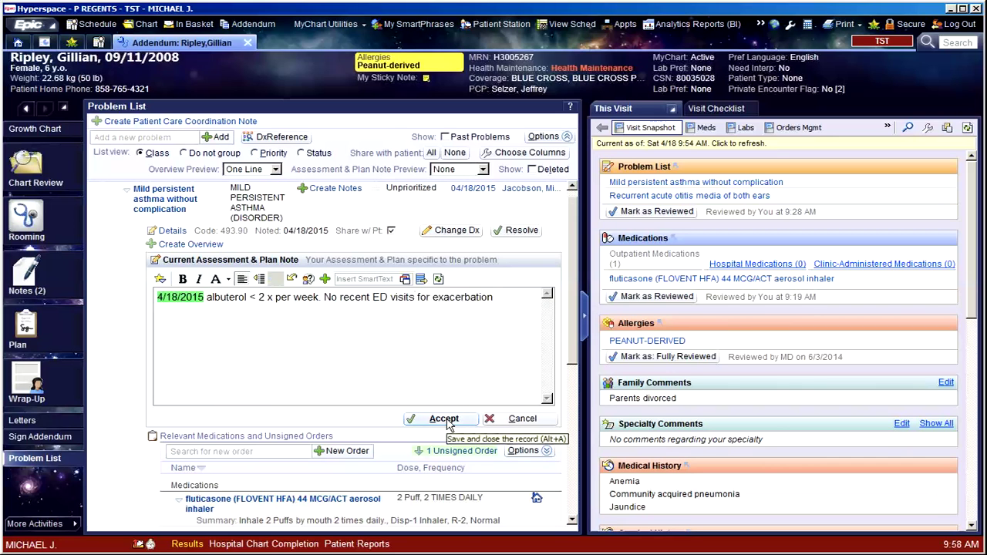
left_click(444, 419)
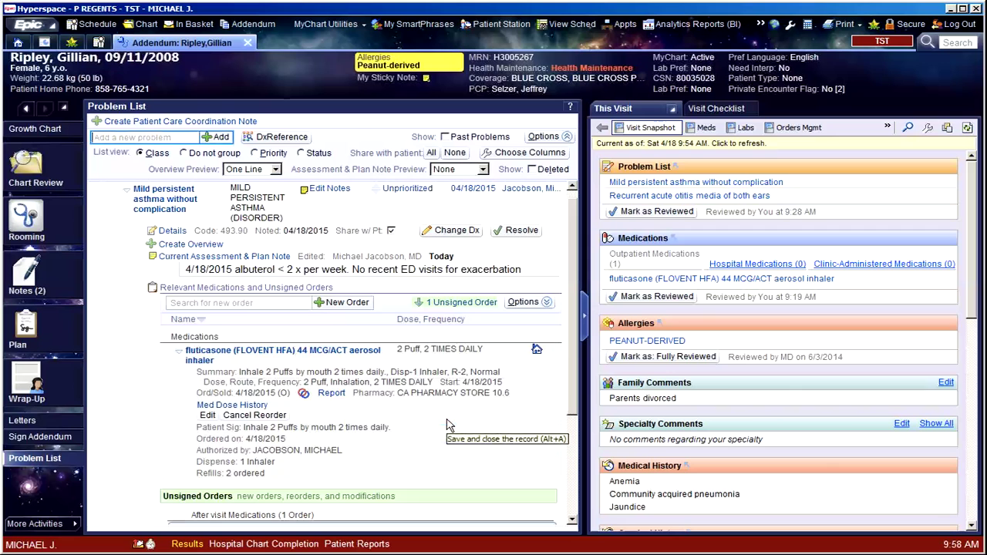
left_click(129, 196)
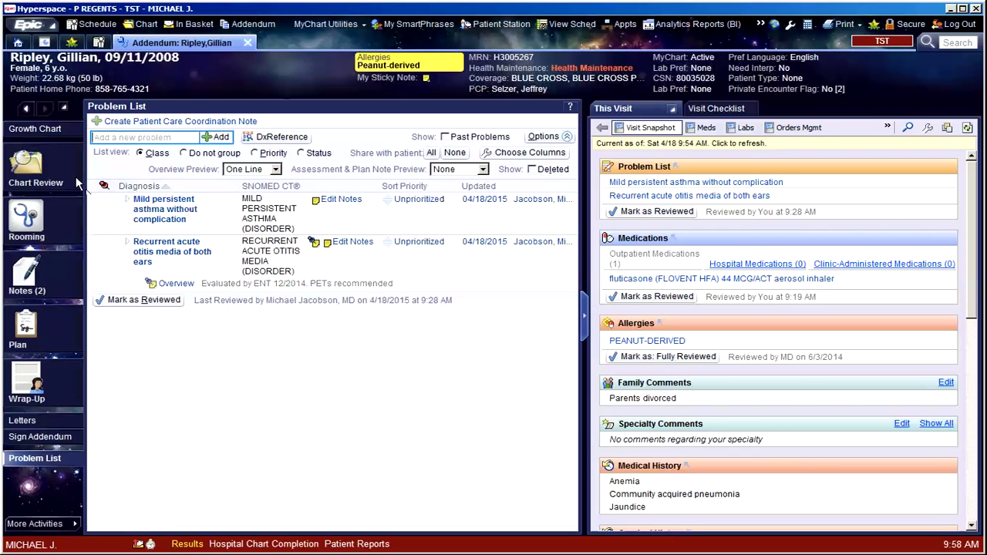
Step: Return to Rooming and mark the allergies, medications and problem list all as reviewed
left_click(27, 216)
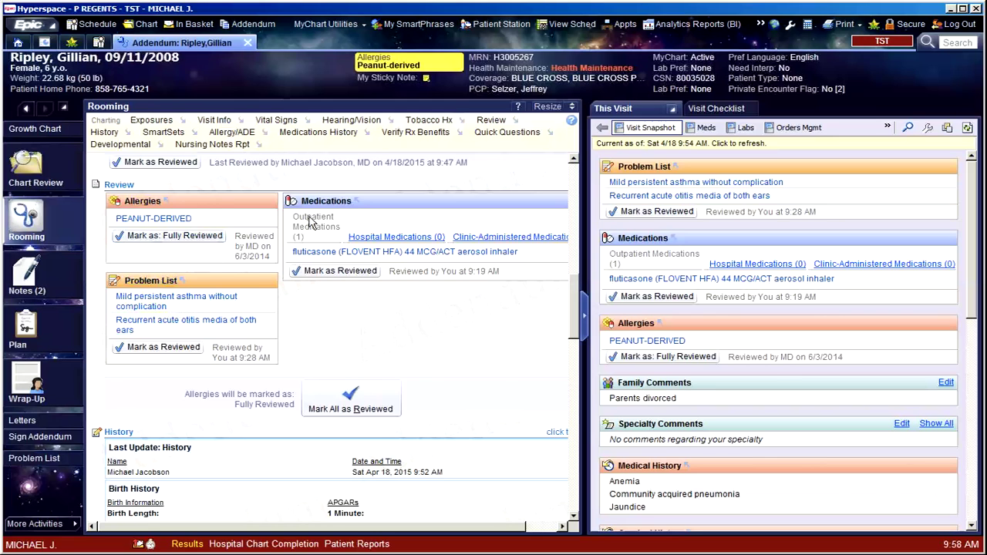
left_click(351, 395)
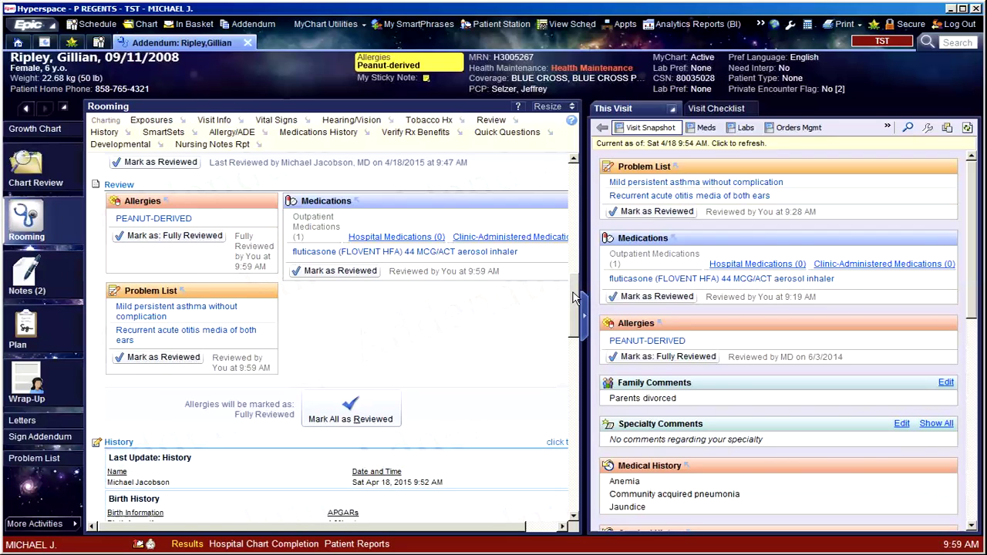
Step: Examine the history, SmartSets, quick questions, developmental history and nursing notes sections in Rooming
scroll(574, 299, "down", 1)
left_click_drag(574, 300, 579, 387)
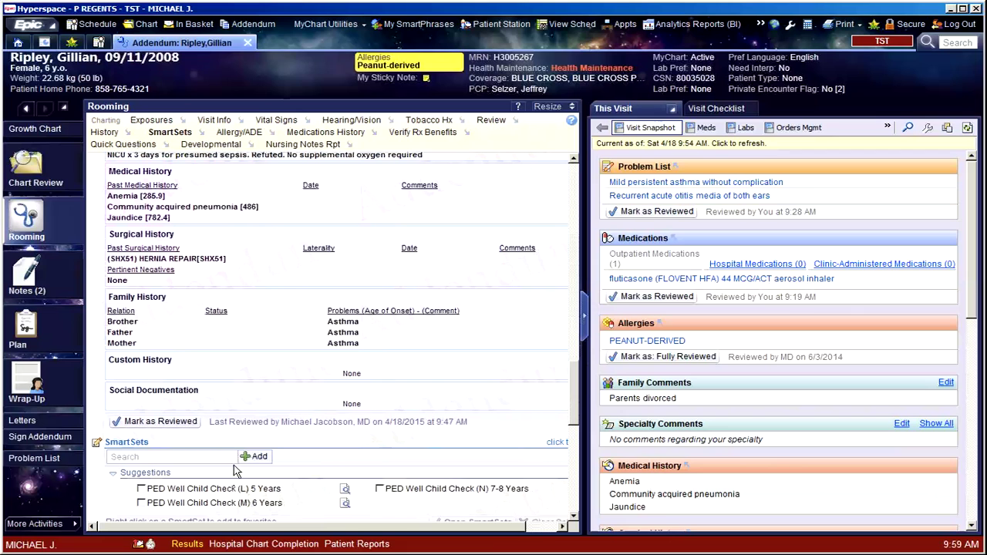
left_click_drag(577, 388, 576, 393)
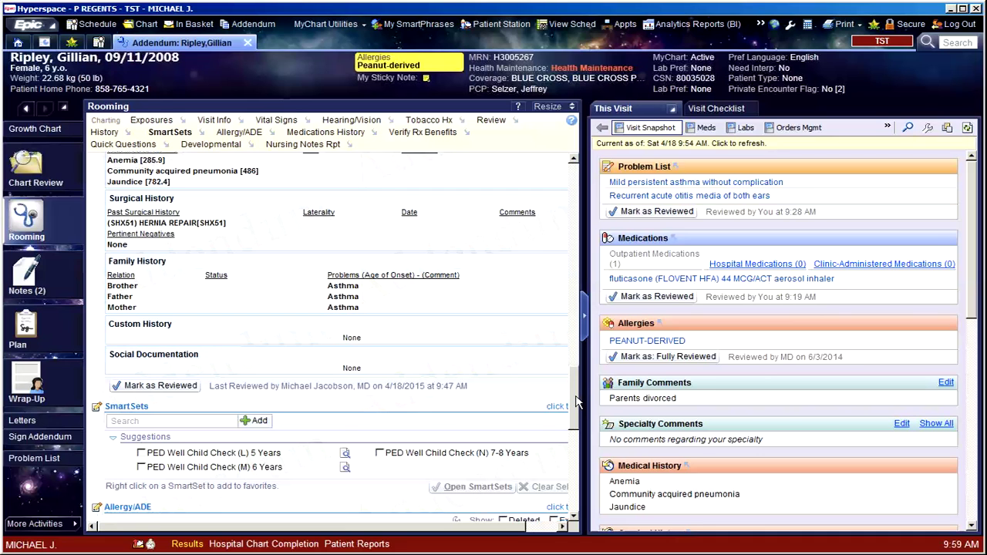
left_click_drag(577, 396, 571, 476)
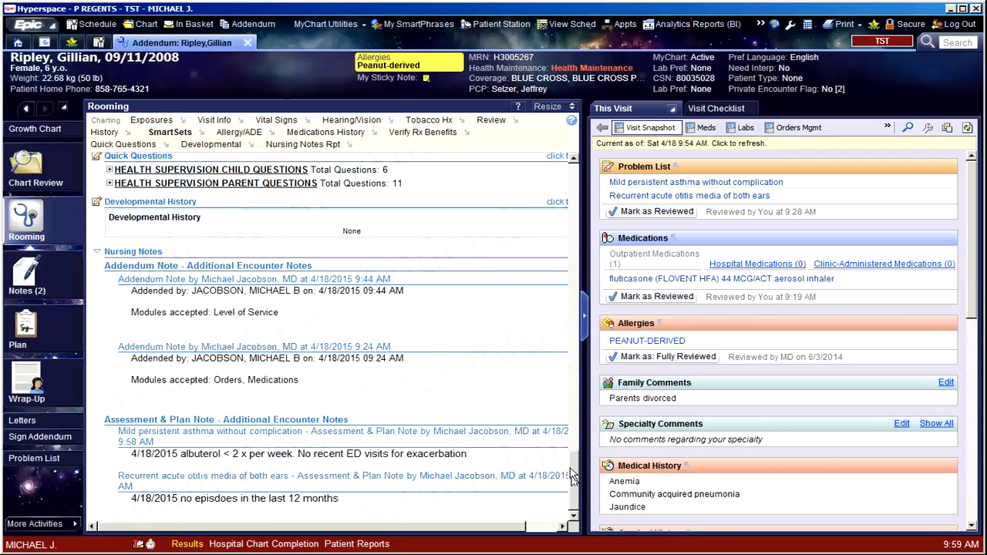
Step: View the patient's allergy list from the Review section and return to the SmartSets section in Rooming
left_click_drag(573, 478, 573, 282)
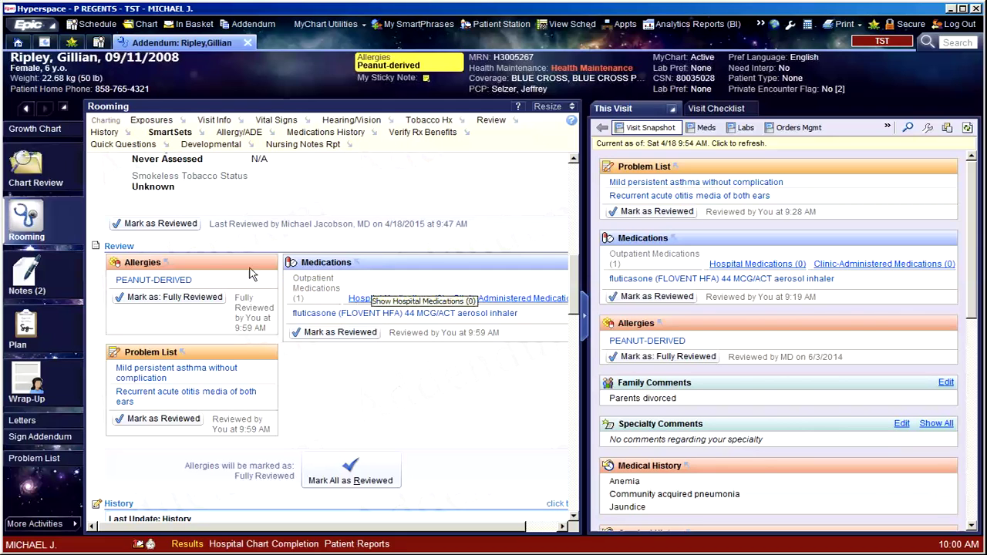
left_click(151, 264)
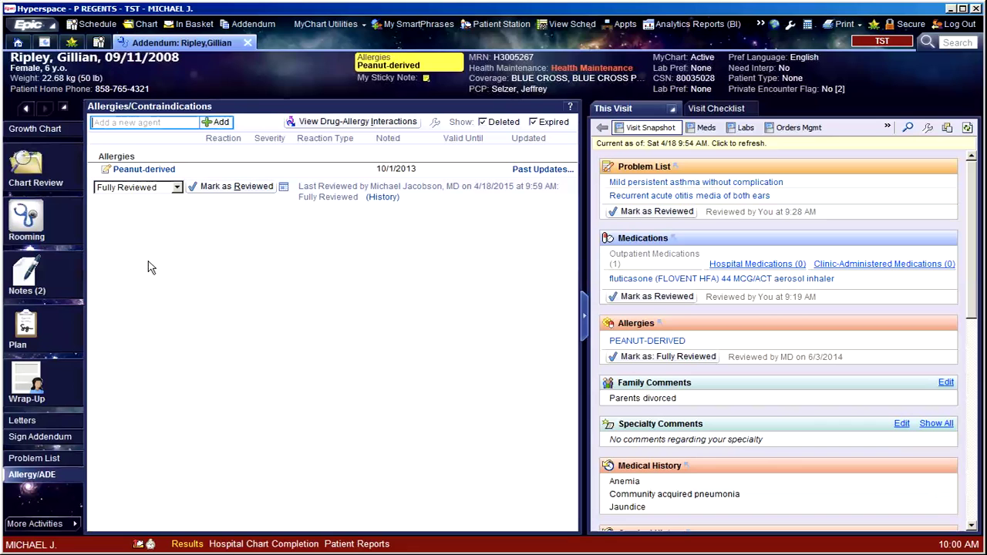
left_click(60, 227)
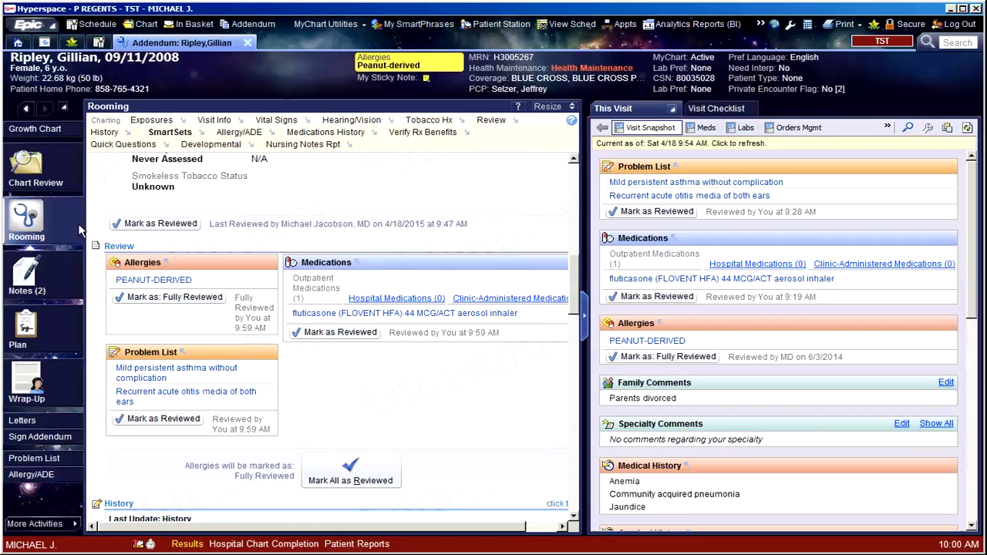
left_click_drag(574, 296, 580, 393)
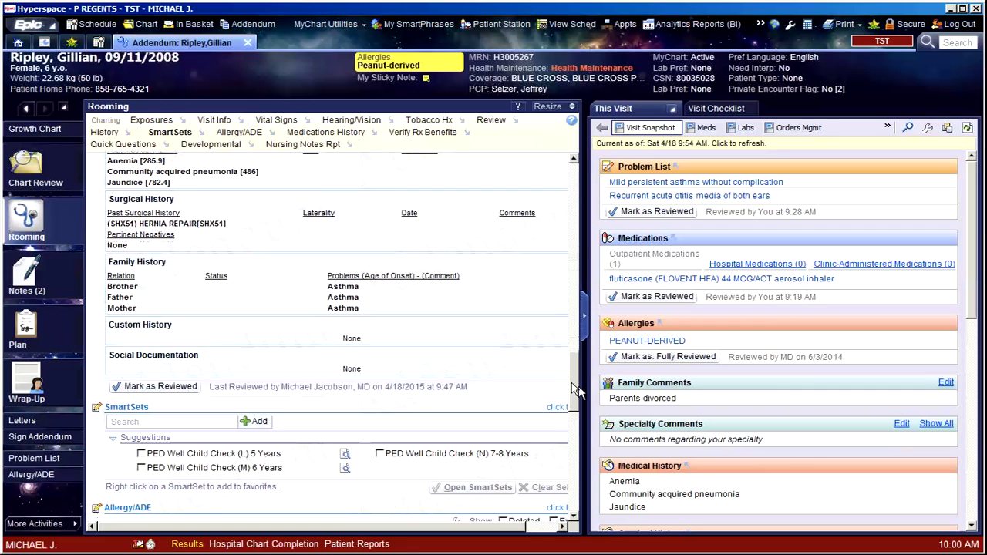
Step: Create a new note for the visit and insert the extended problem list with overview notes using the SmartPhrase ".problo"
left_click_drag(575, 393, 575, 407)
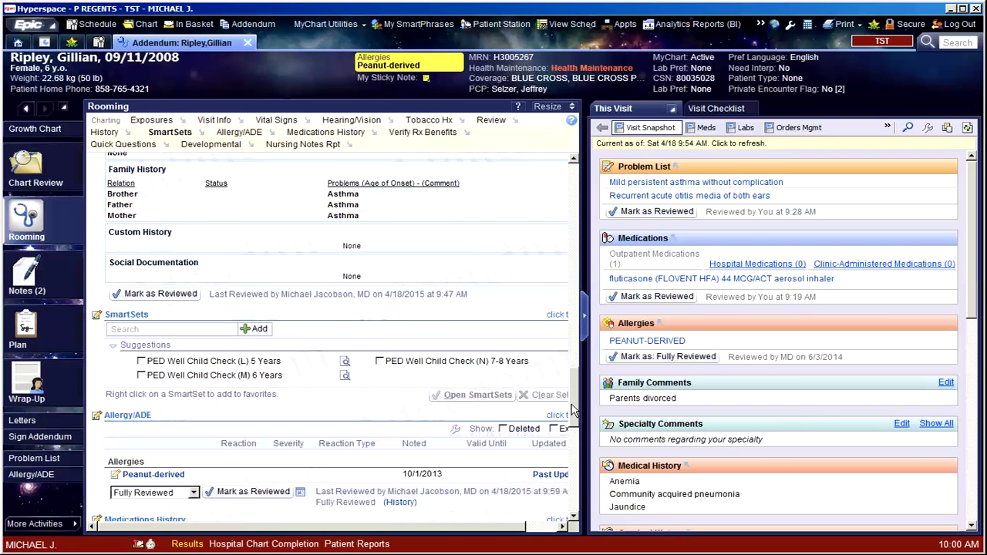
left_click_drag(576, 411, 580, 432)
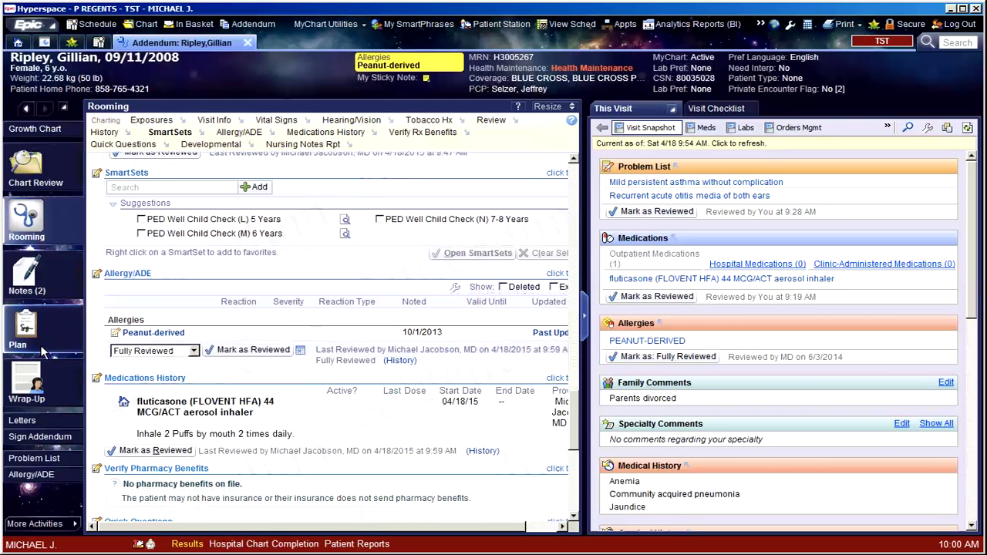
left_click(23, 287)
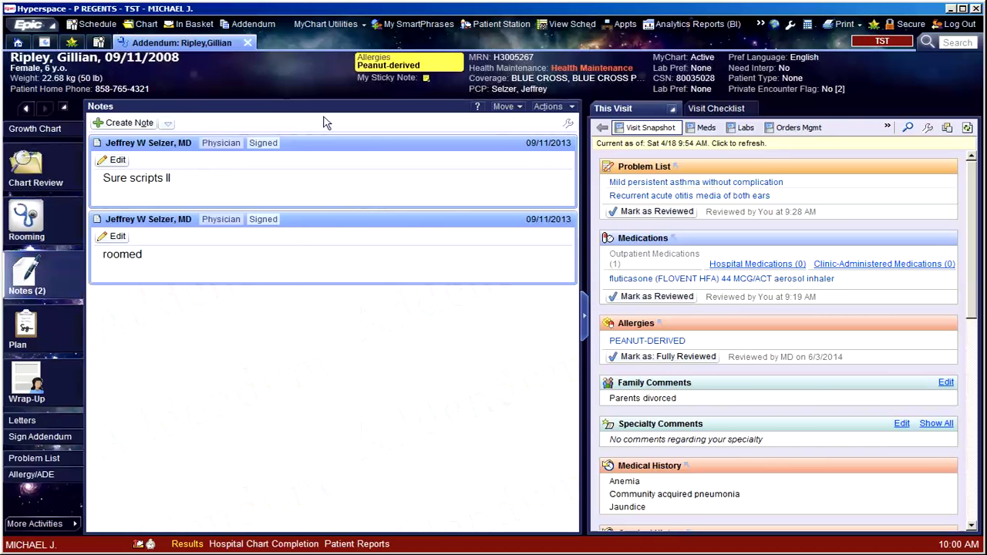
left_click(133, 124)
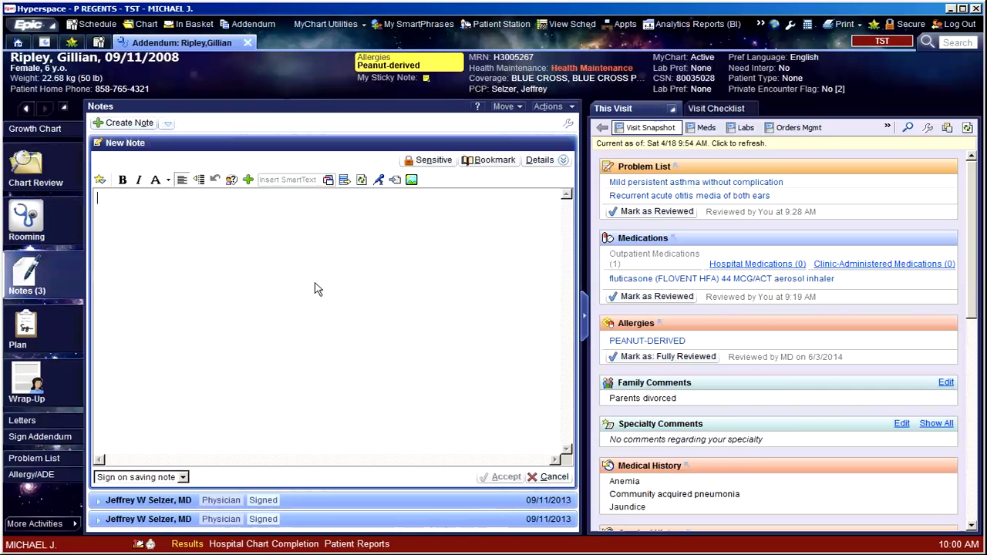
type(".pro")
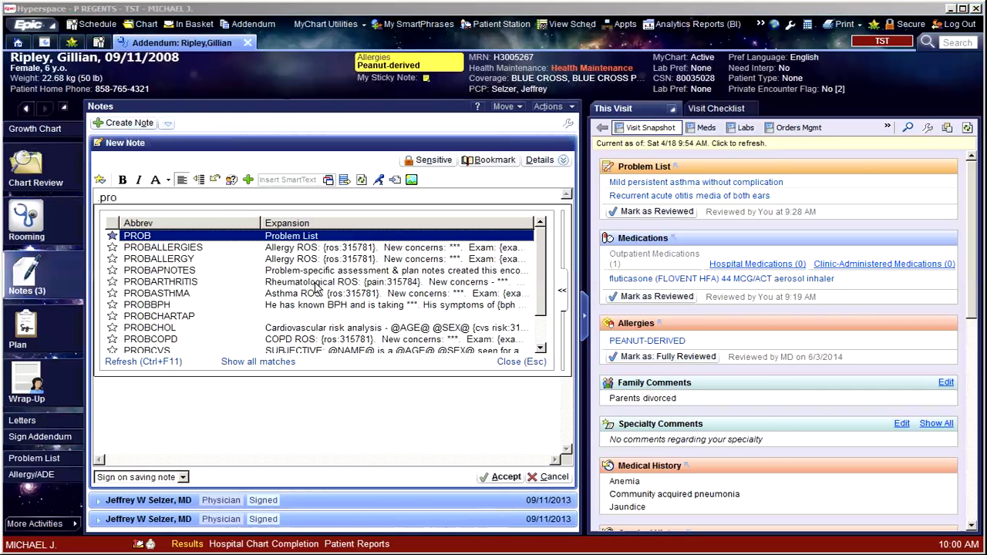
type("blo")
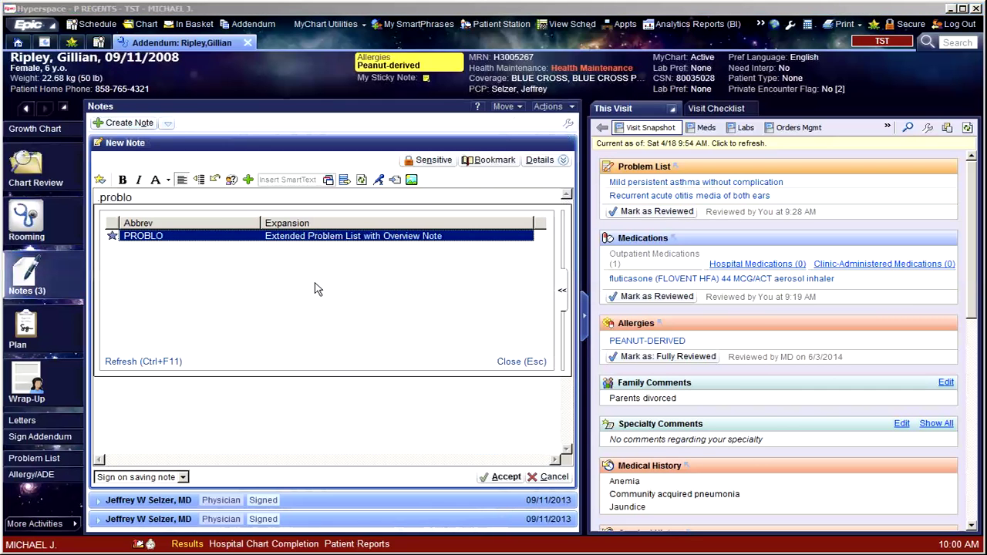
key("Return")
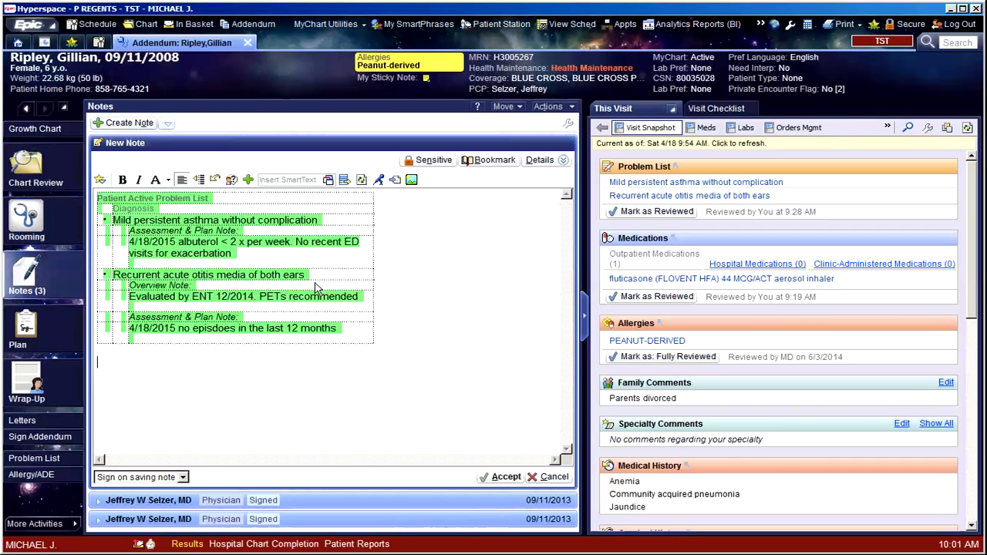